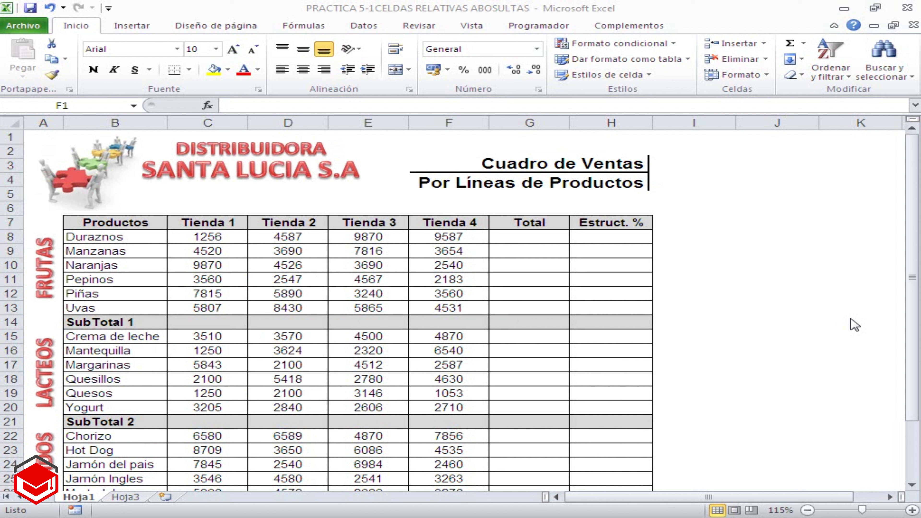
Step: Enter =SUMA(C8:F8) in G8 for Duraznos and fill it down through Uvas to G13
click(538, 238)
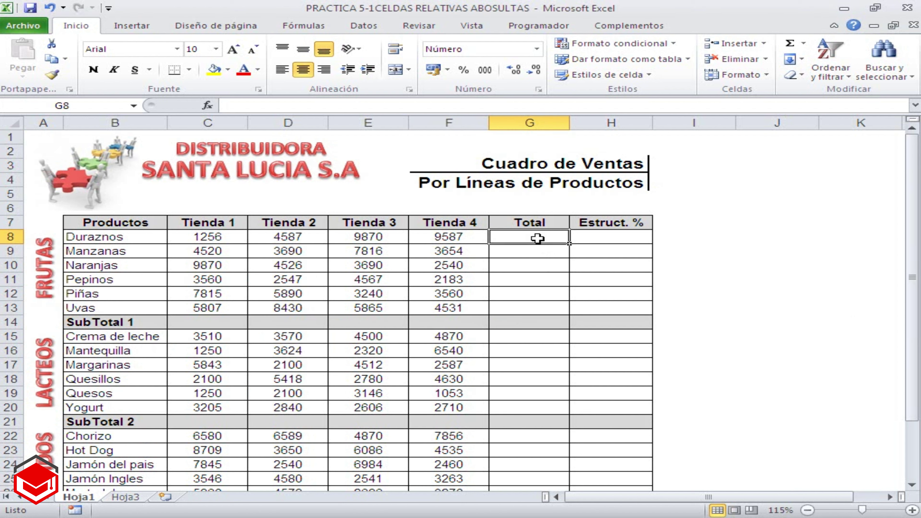
click(233, 323)
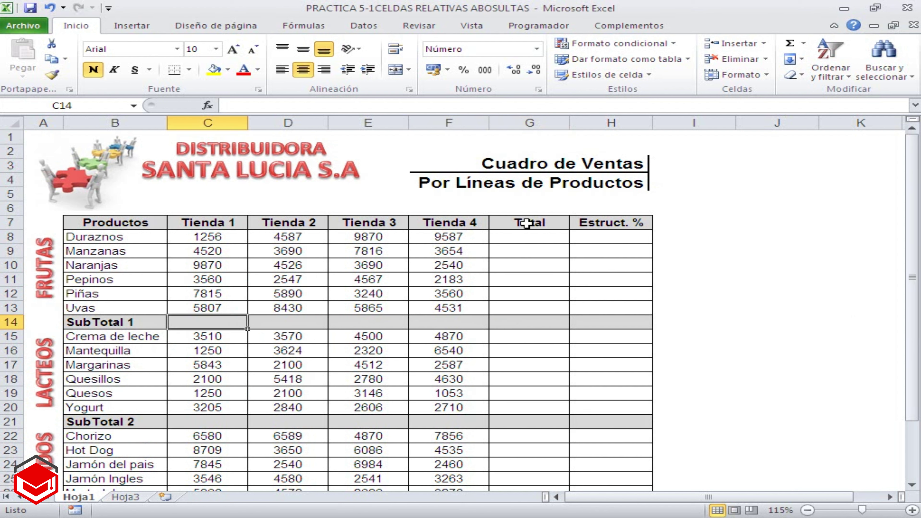
click(524, 238)
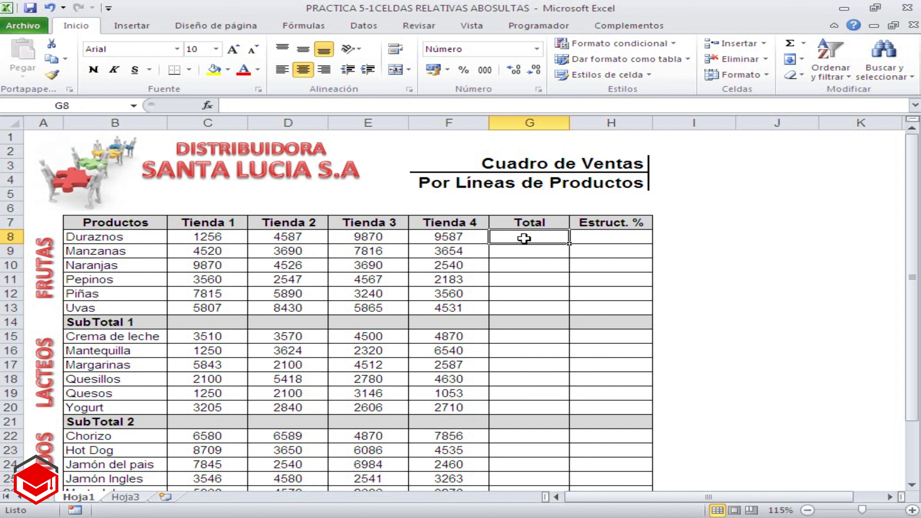
text(=SUM)
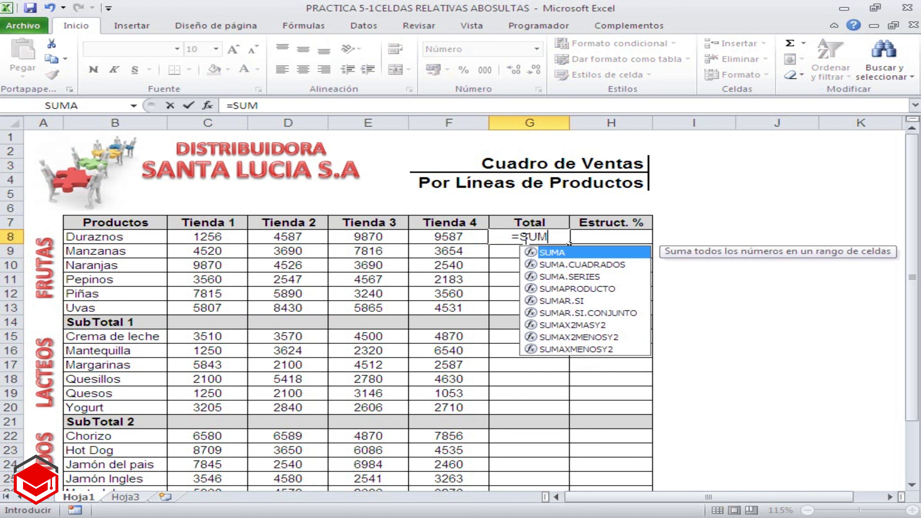
text(A()
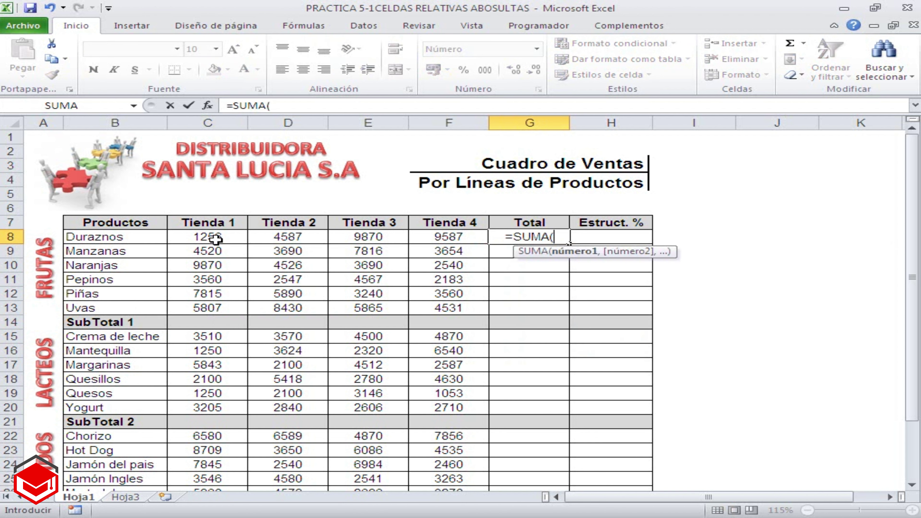
drag(215, 240, 436, 243)
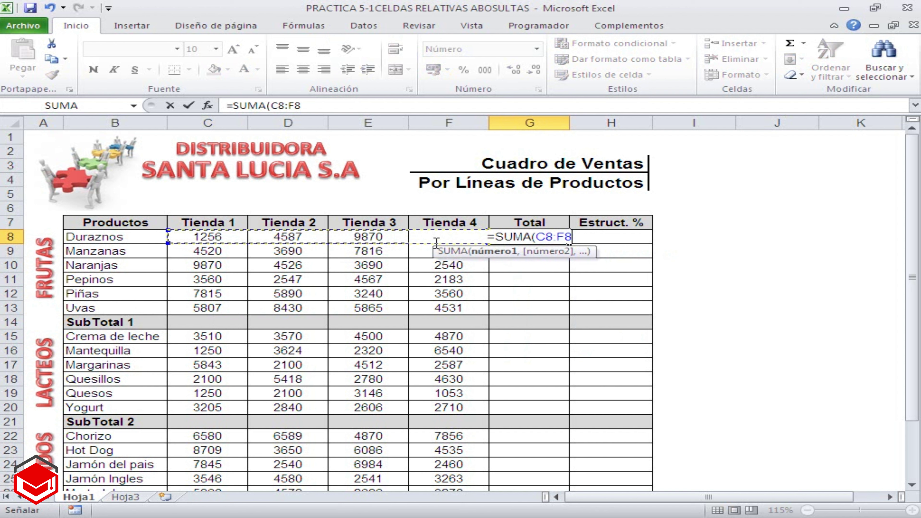
key(Return)
click(561, 240)
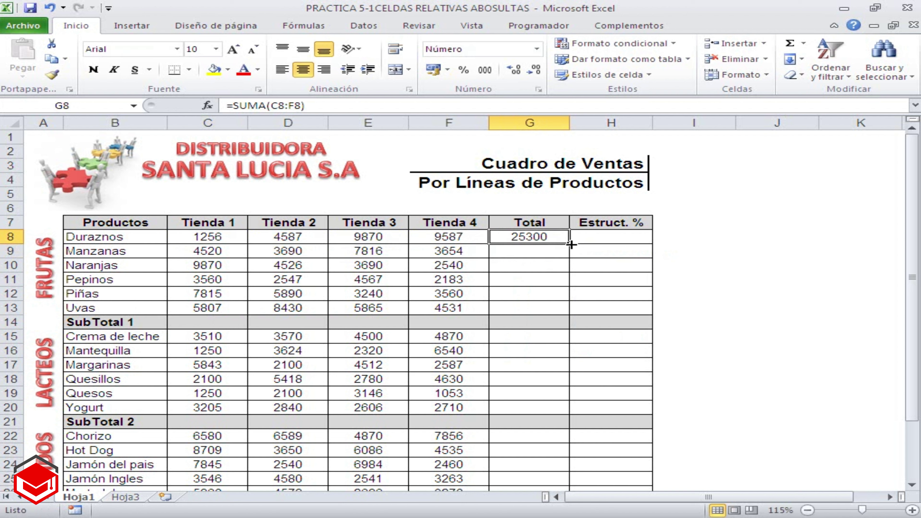
drag(571, 245, 568, 312)
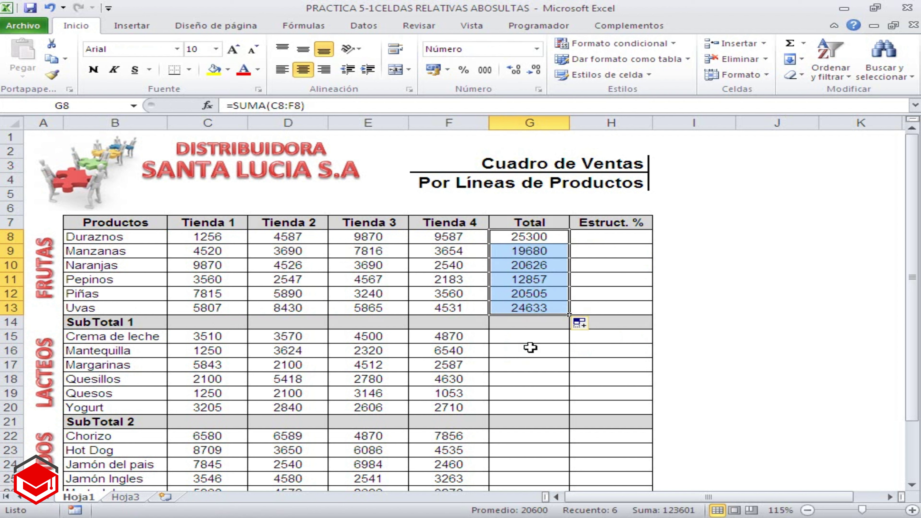
Step: Enter =SUMA(C15:F15) in G15 for Crema de leche and fill it down through Yogurt to G20
click(531, 342)
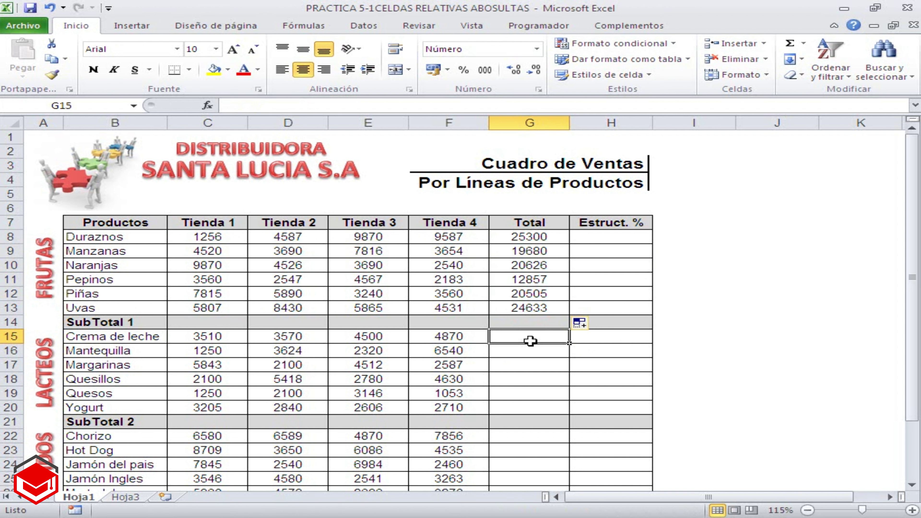
text(=SUMA()
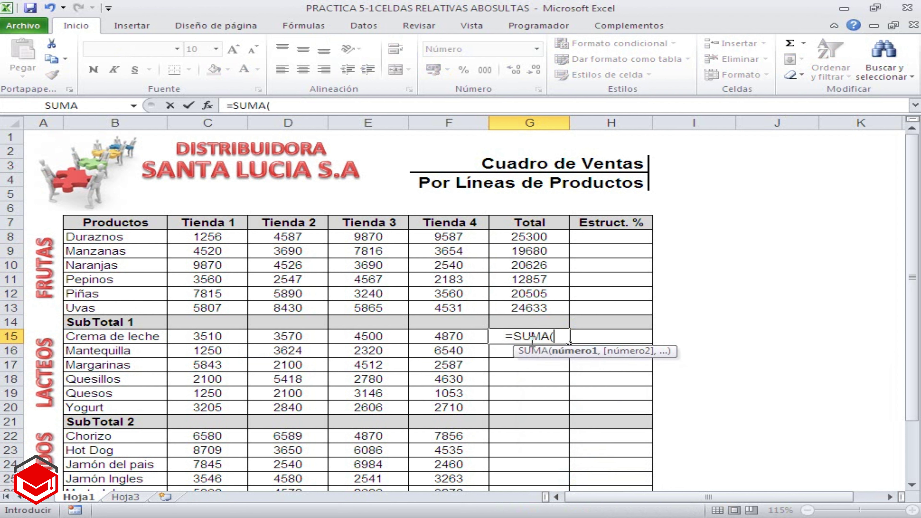
drag(241, 337, 429, 336)
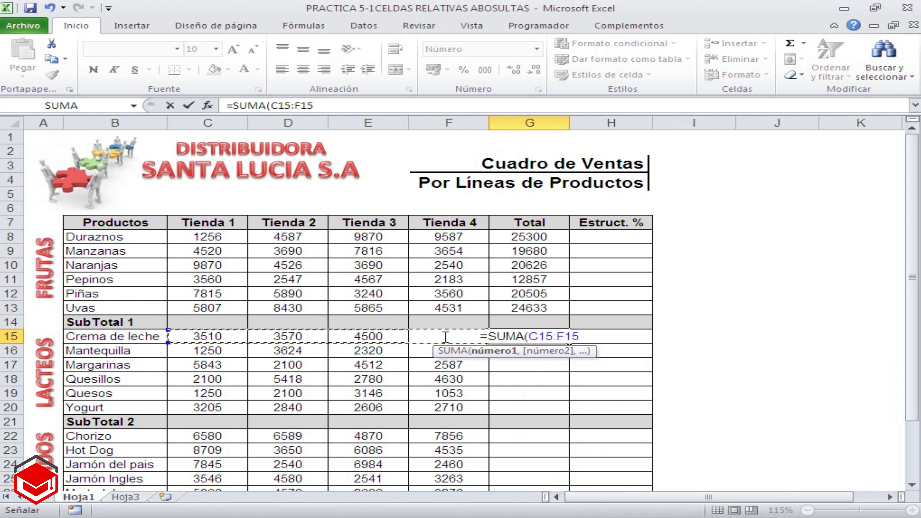
key(Return)
click(529, 337)
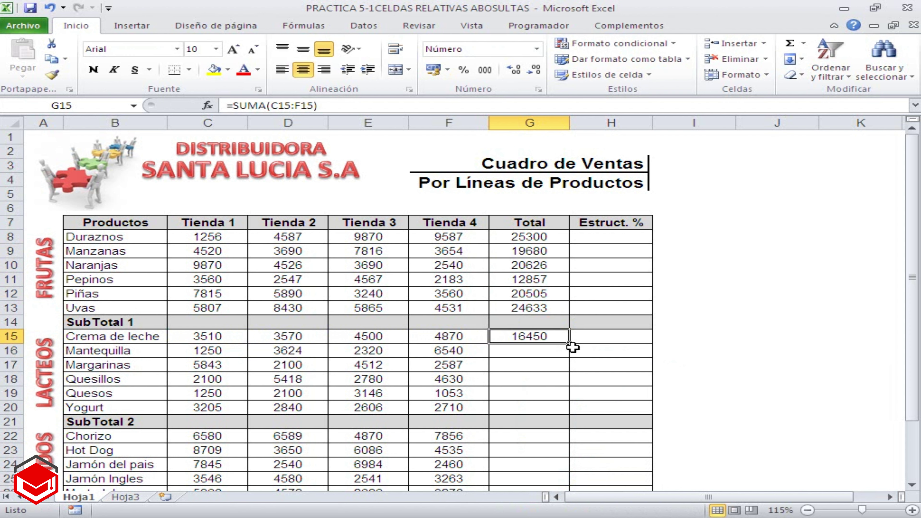
drag(570, 345, 568, 413)
scroll(539, 421, down, 1)
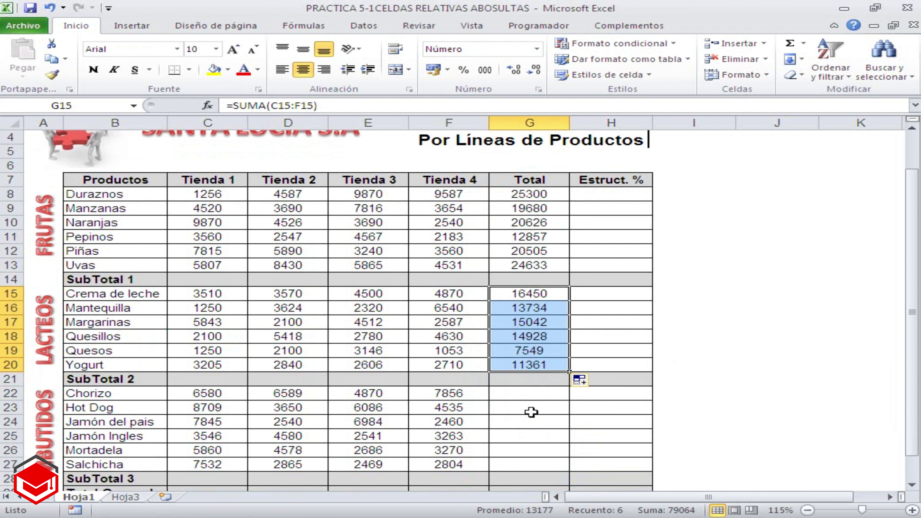
Step: Enter =SUMA(C22:F22) in G22 for Chorizo and fill it down through Salchicha to G27
click(530, 398)
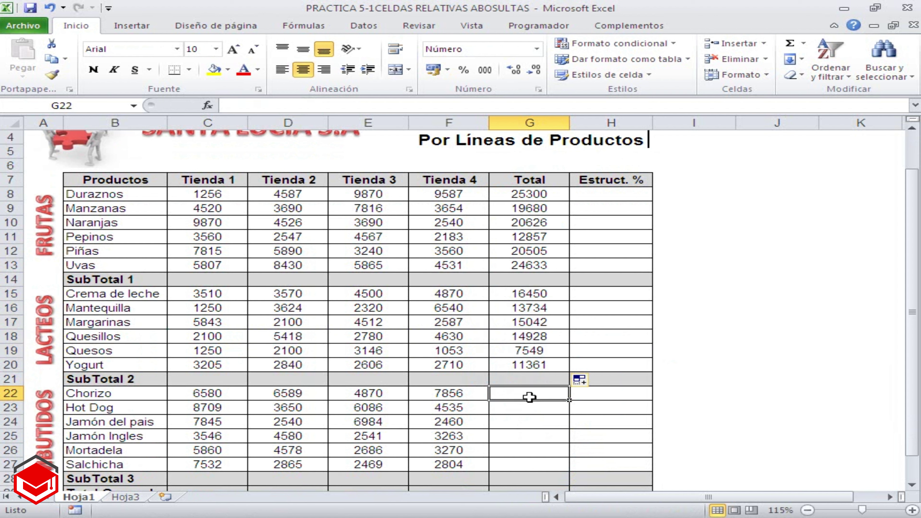
text(=SUMA)
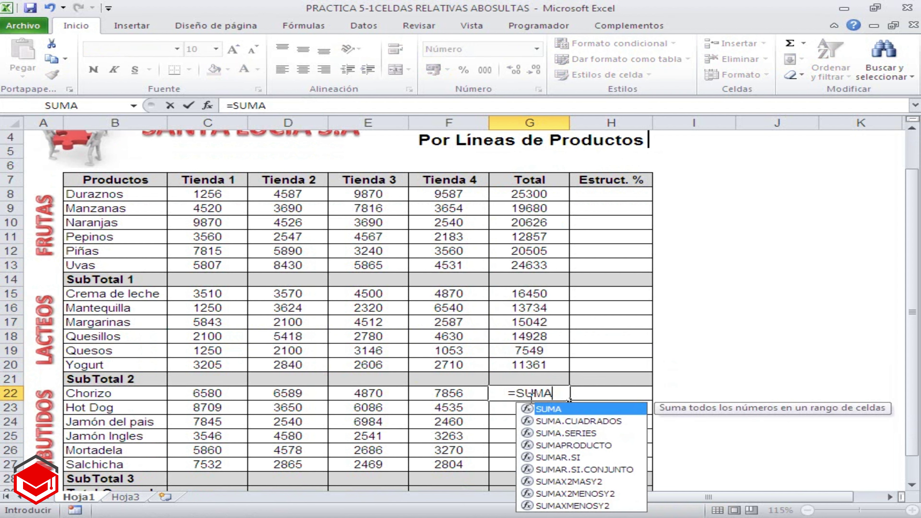
text(()
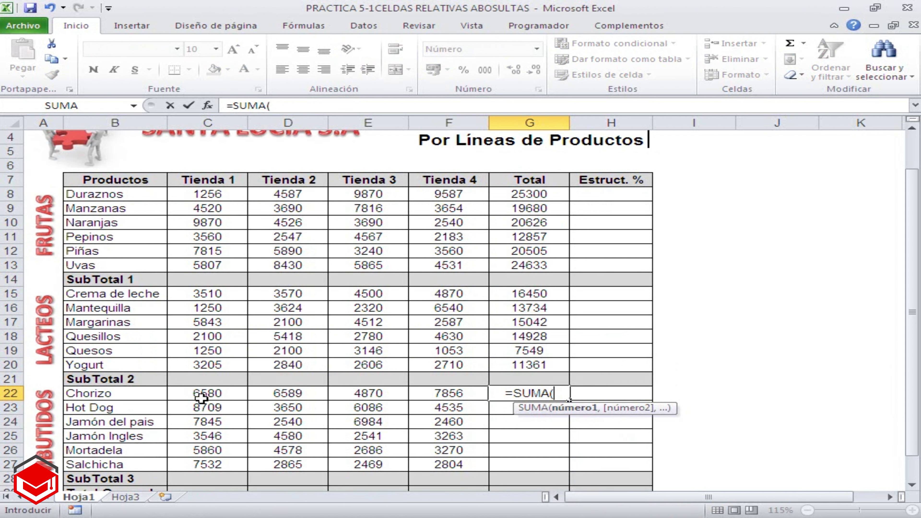
click(202, 397)
drag(202, 398, 471, 398)
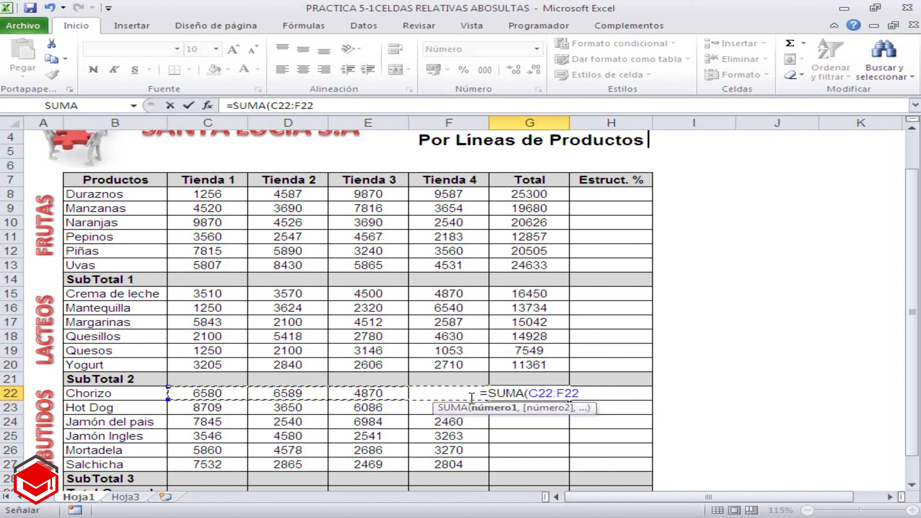
key(Return)
click(558, 395)
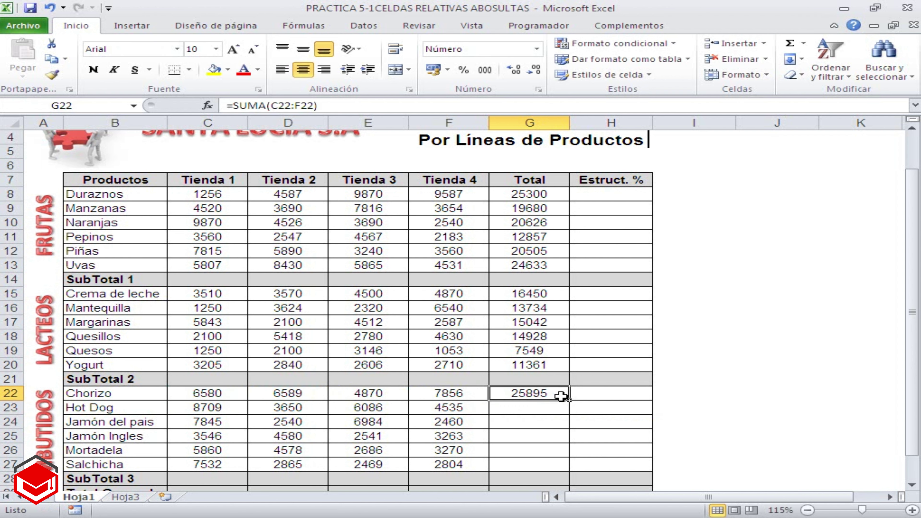
drag(569, 400, 568, 470)
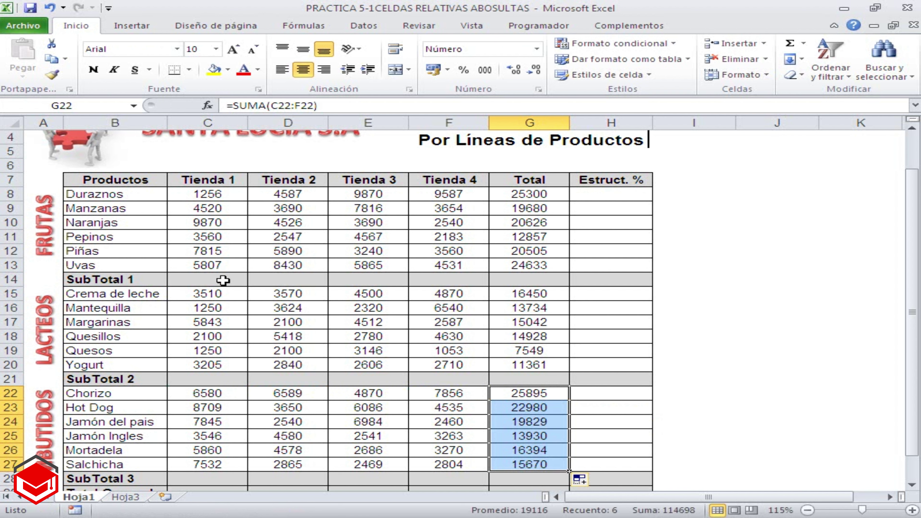
click(223, 280)
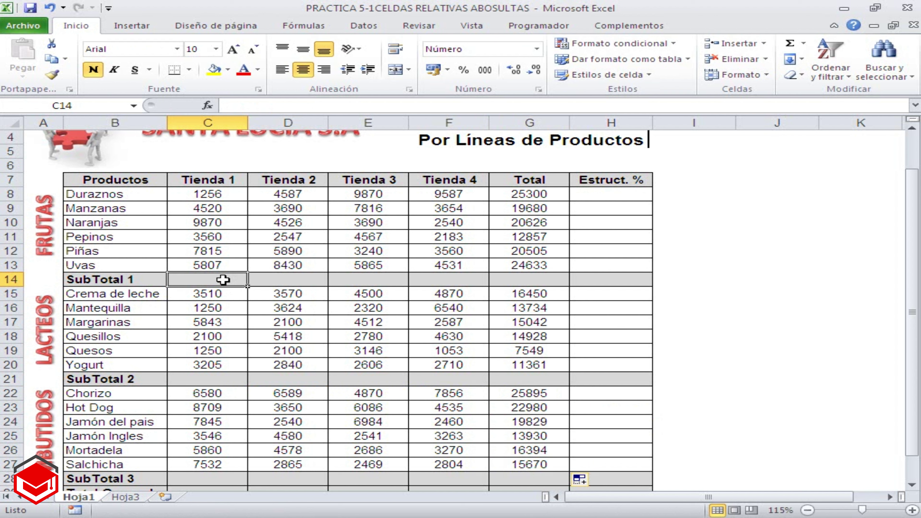
Step: Sum C8:C13 into SubTotal 1 at C14 and copy the formula across to G14
text(=SUMA()
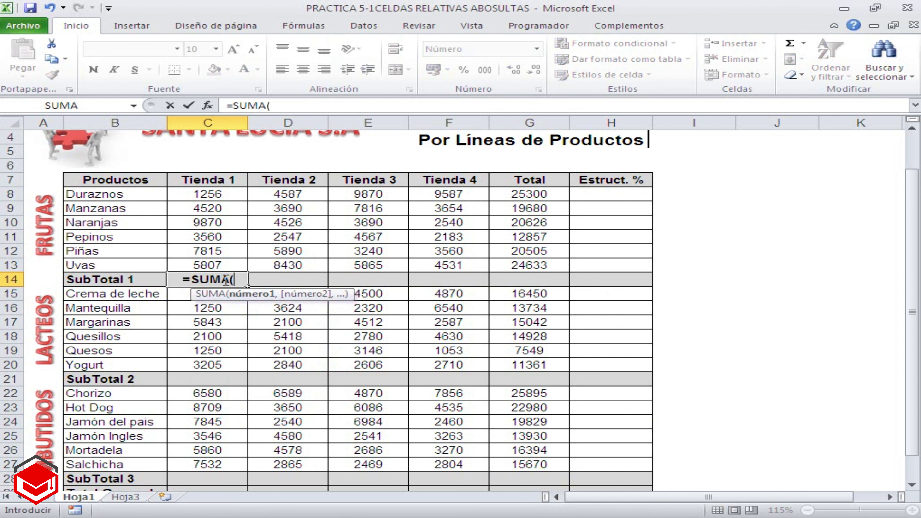
drag(218, 194, 218, 267)
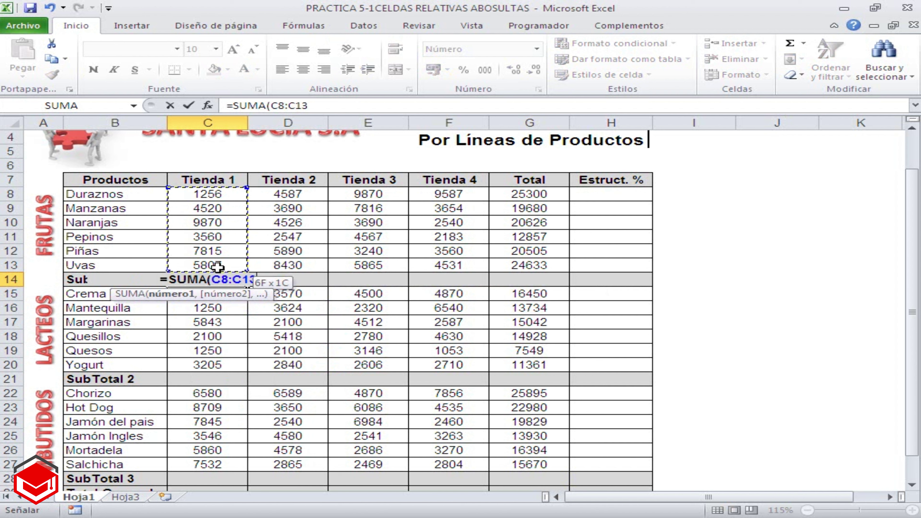
key(Return)
click(244, 283)
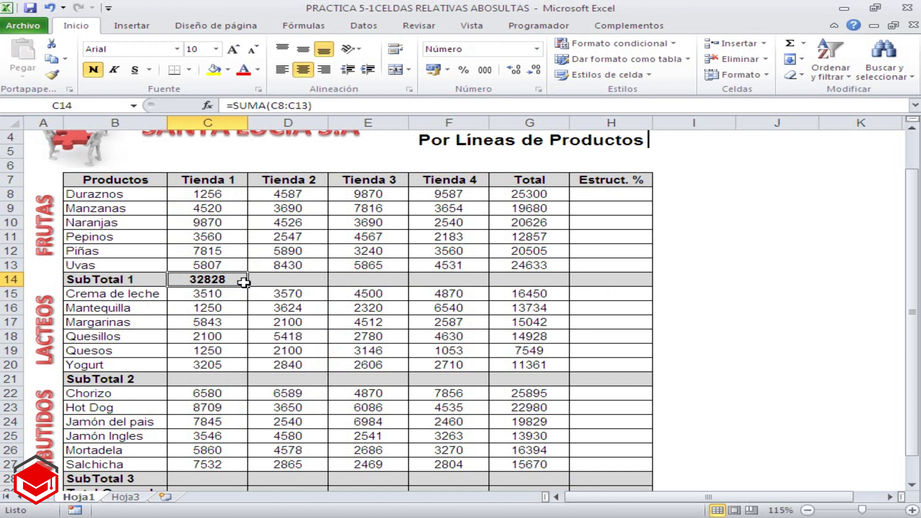
drag(244, 283, 459, 286)
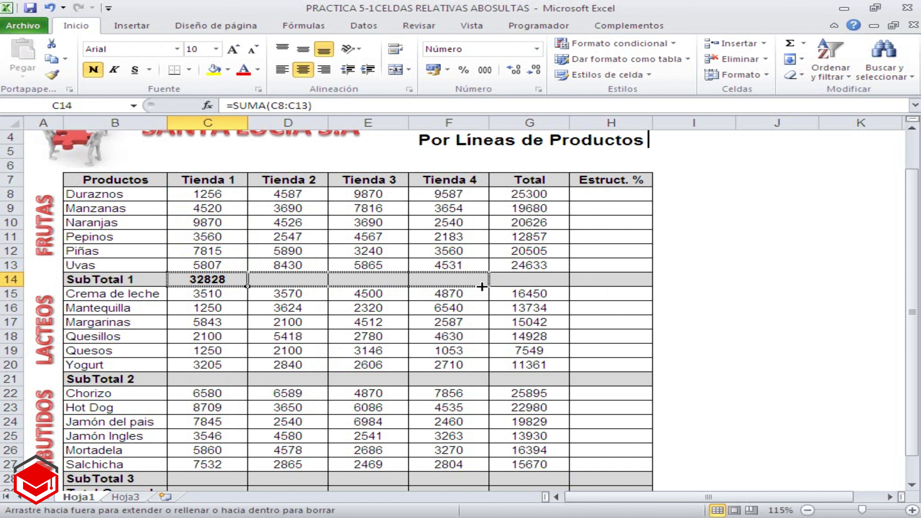
drag(482, 287, 547, 287)
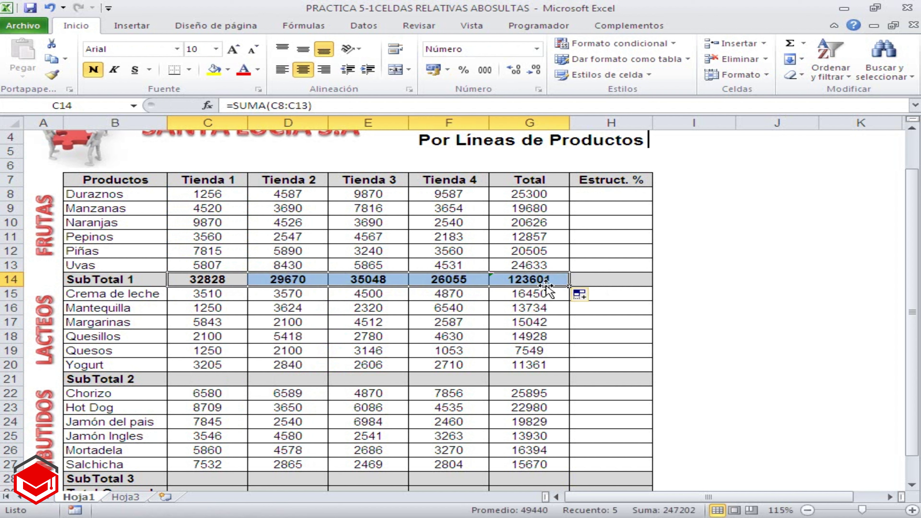
Step: Enter =SUMA(C15:C20) in SubTotal 2 at C21 and copy it across to G21
click(203, 380)
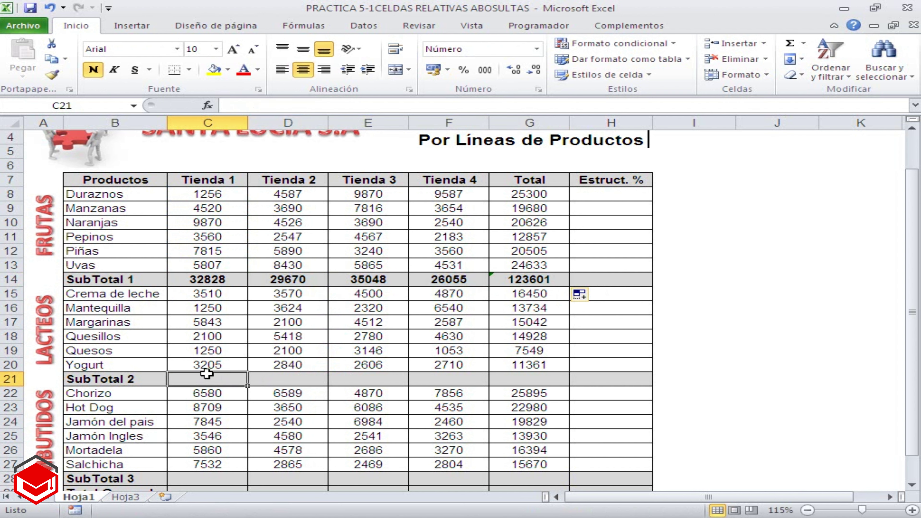
text(=suma)
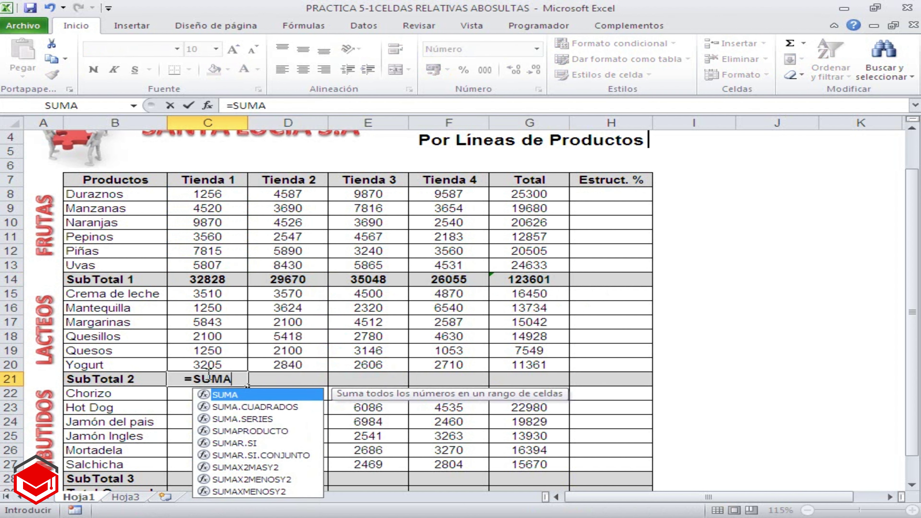
key(Tab)
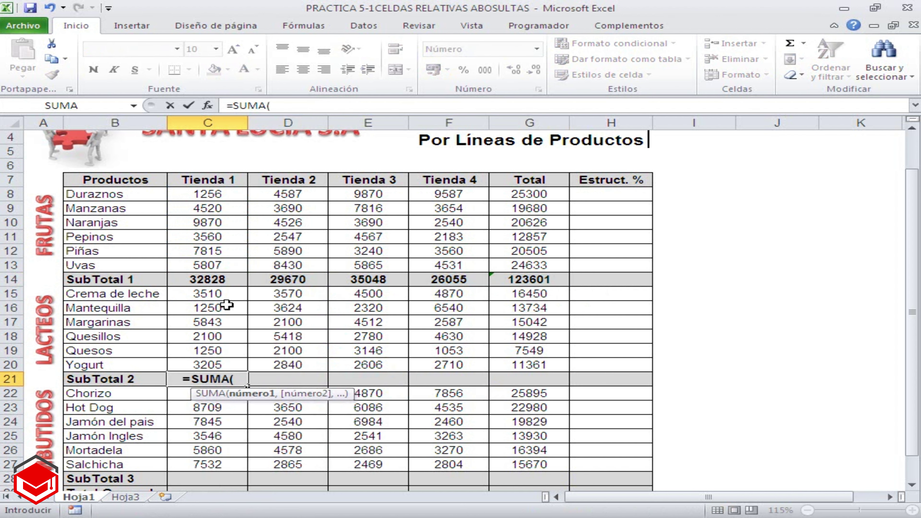
drag(221, 294, 223, 361)
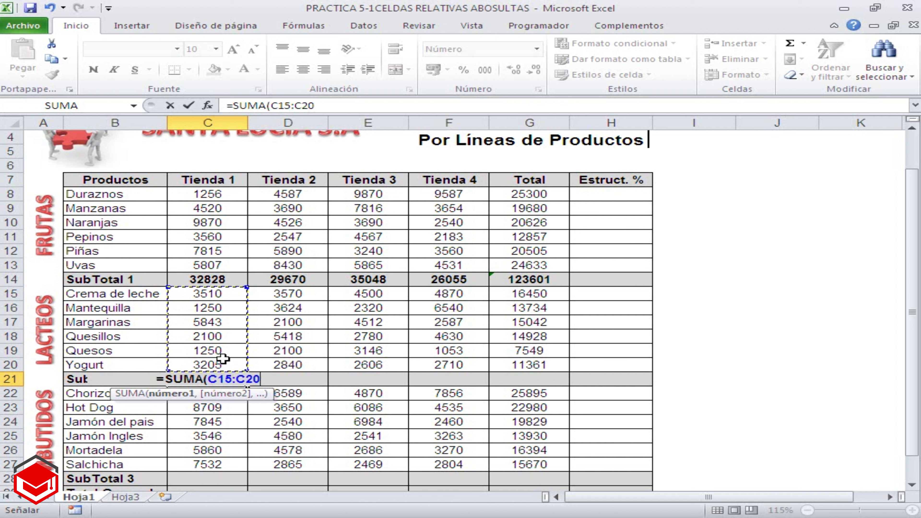
key(Return)
click(234, 379)
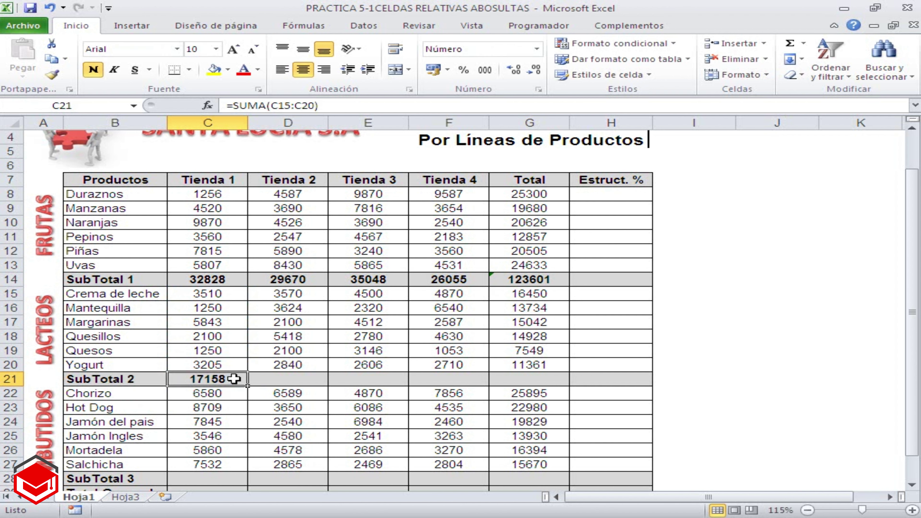
drag(248, 386, 533, 387)
click(218, 478)
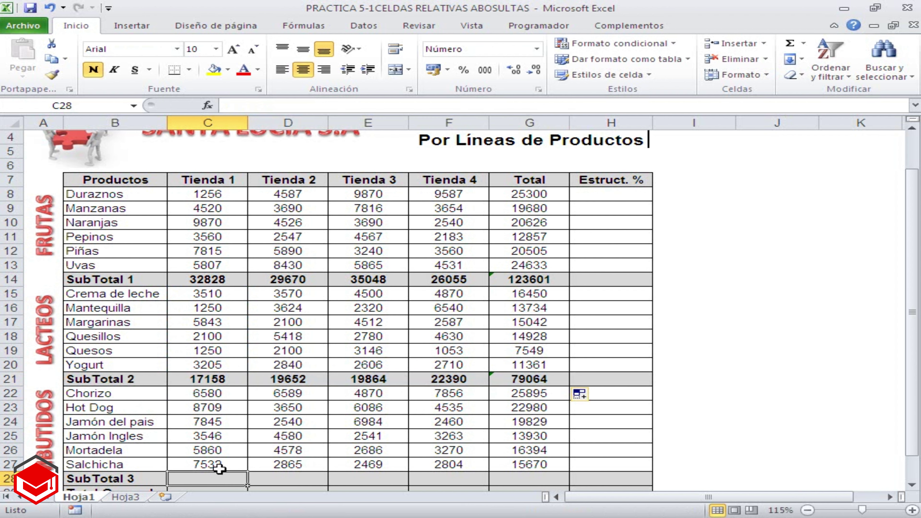
Step: Enter =SUMA(C22:C27) in SubTotal 3 at C28 and copy it across to G28
text(=SUMA()
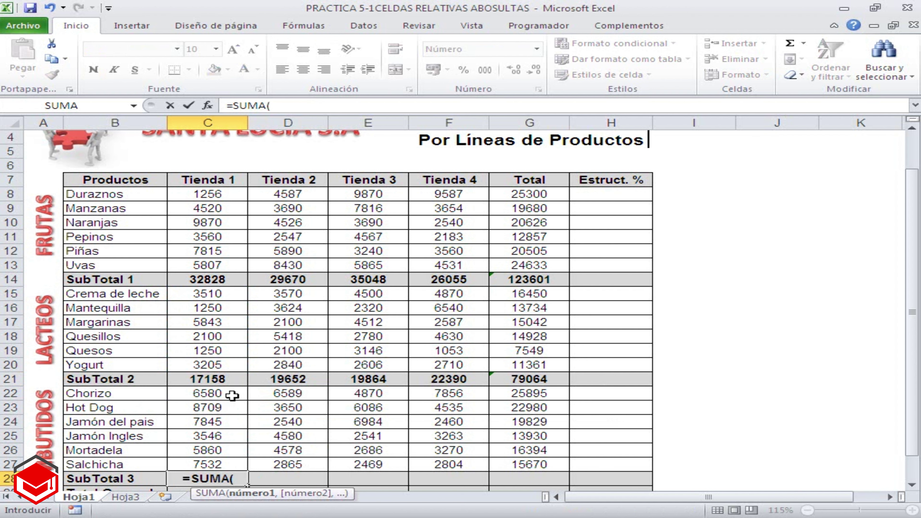
drag(233, 392, 228, 463)
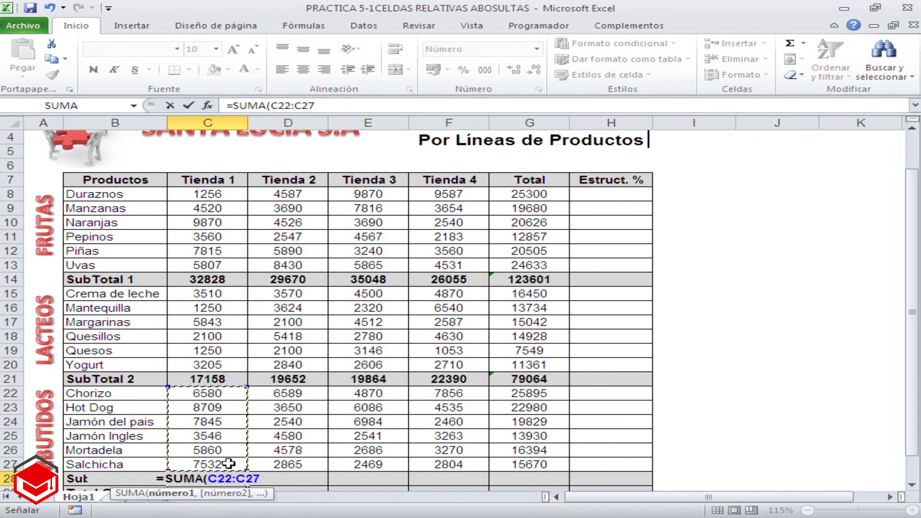
text())
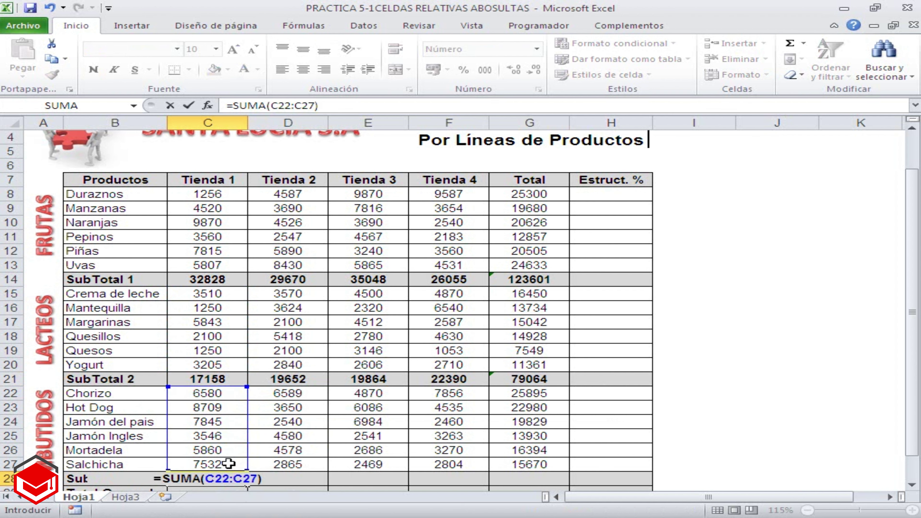
key(Return)
click(229, 463)
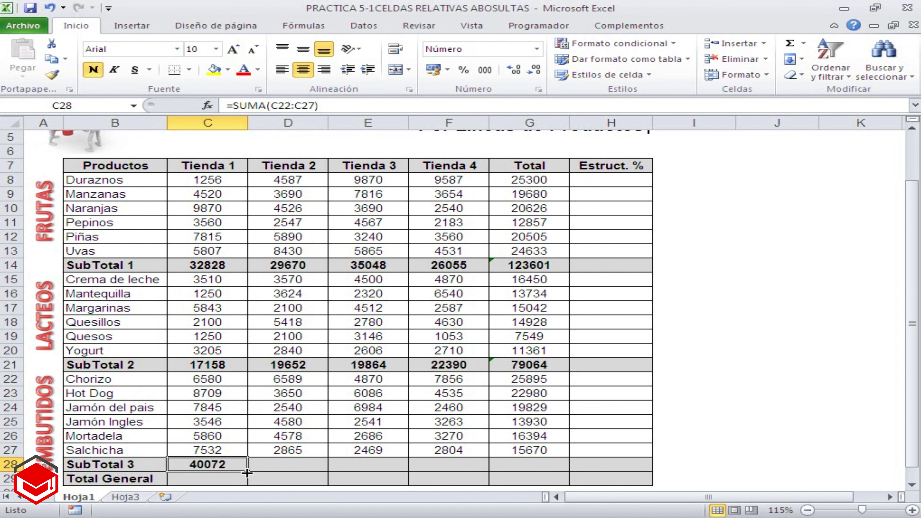
drag(248, 472, 555, 472)
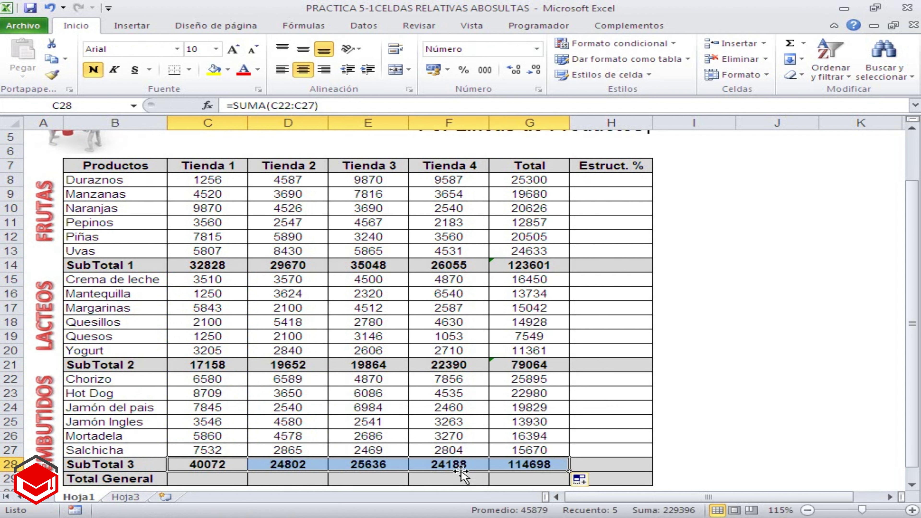
Step: Enter =SUMA(C14,C21,C28) in C29 for the Tienda 1 Total General and check its references
click(217, 479)
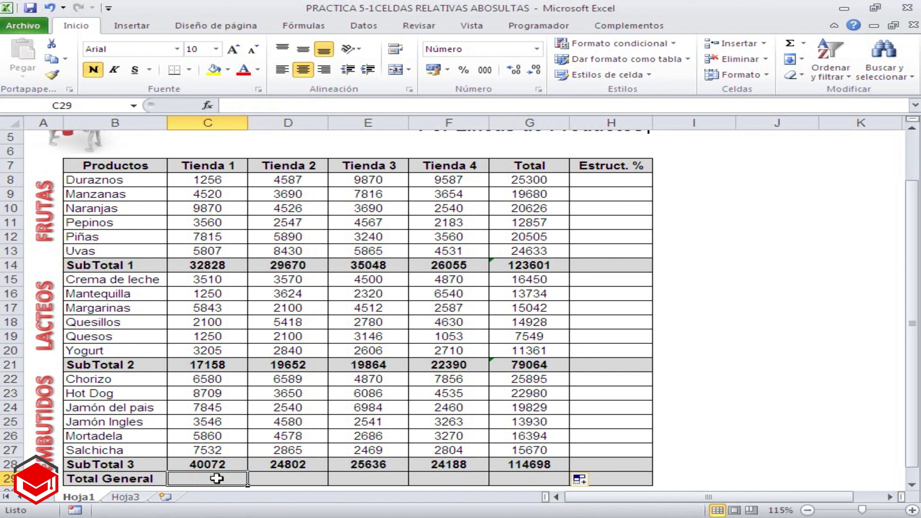
text(=SUMA)
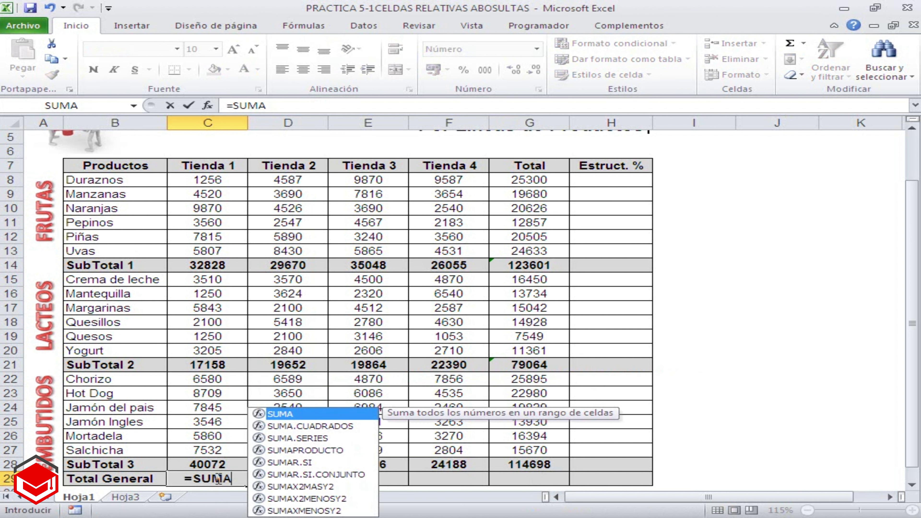
text(()
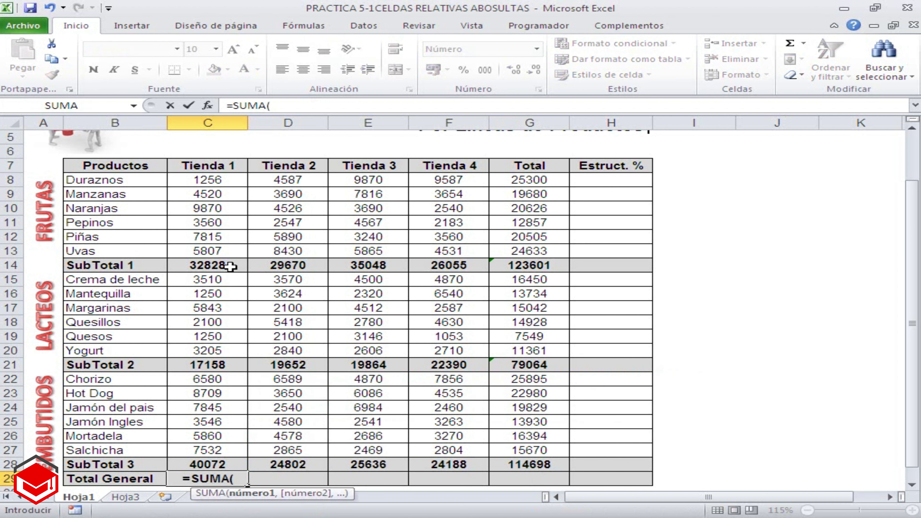
click(230, 266)
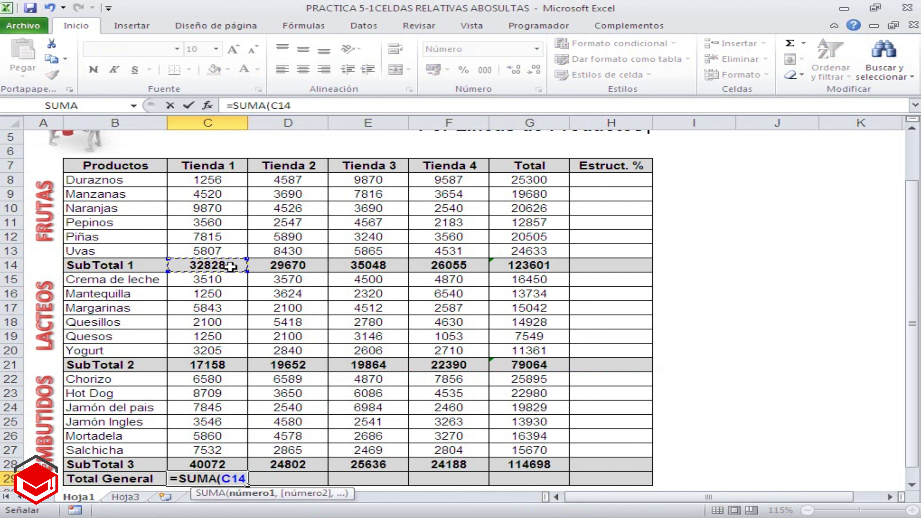
text(,)
click(220, 365)
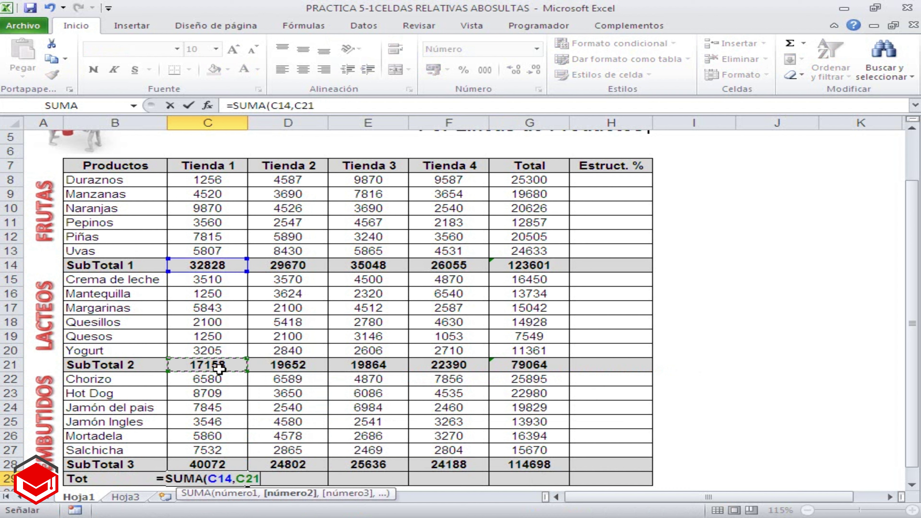
text(,)
click(232, 464)
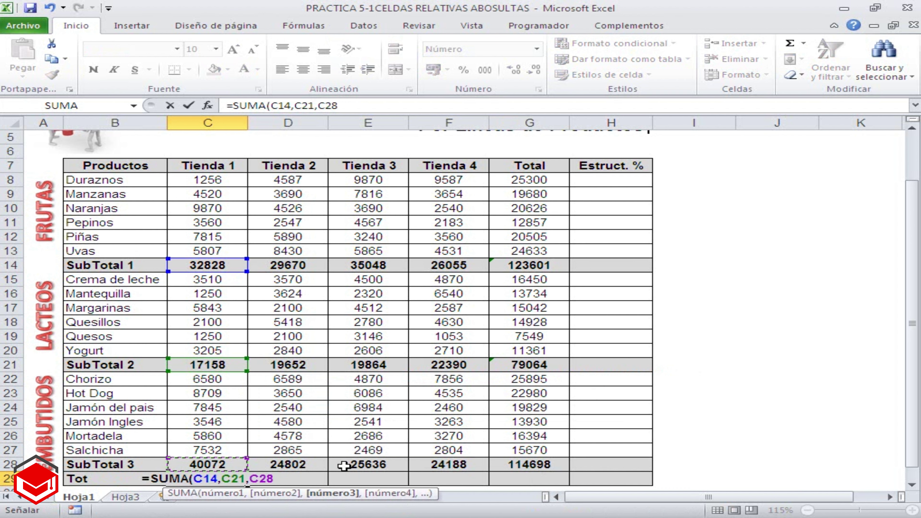
text())
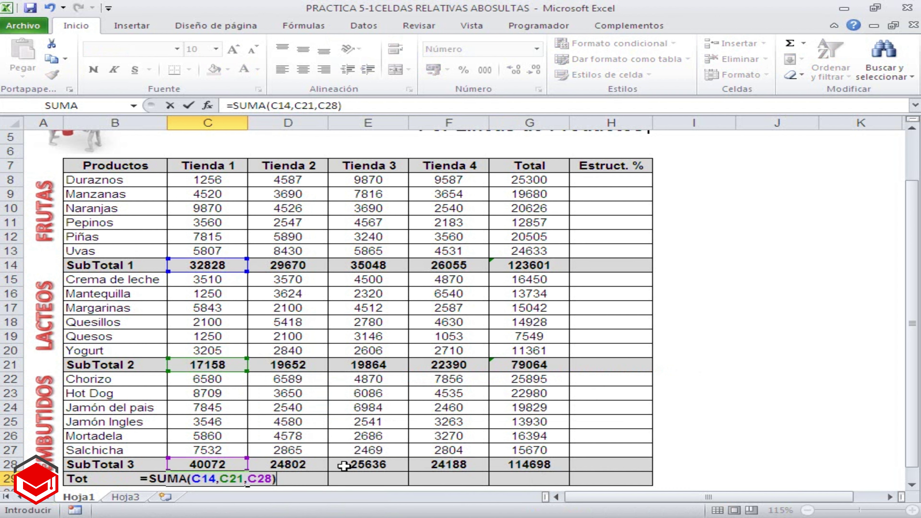
key(Return)
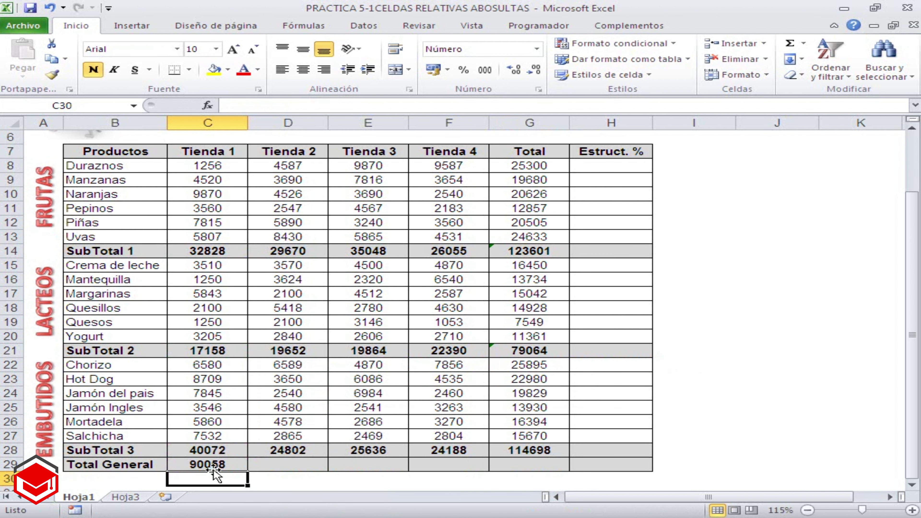
double_click(220, 466)
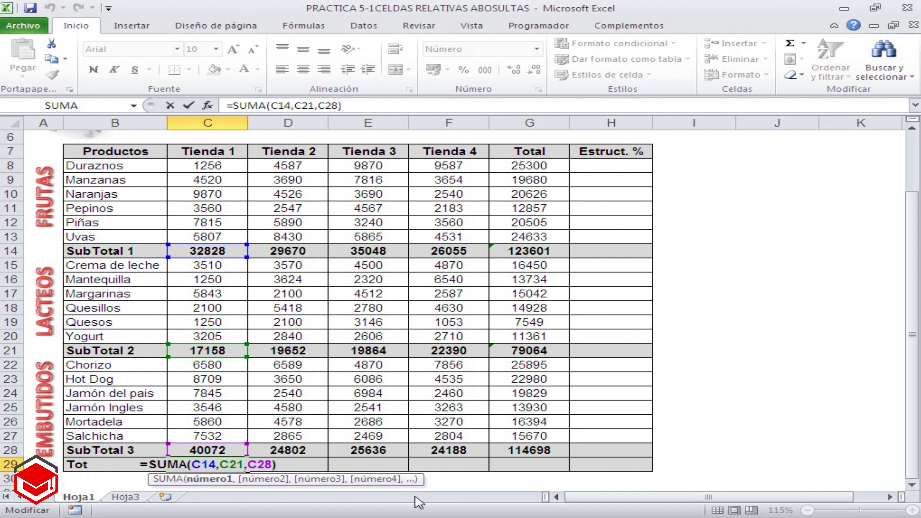
key(Return)
click(218, 466)
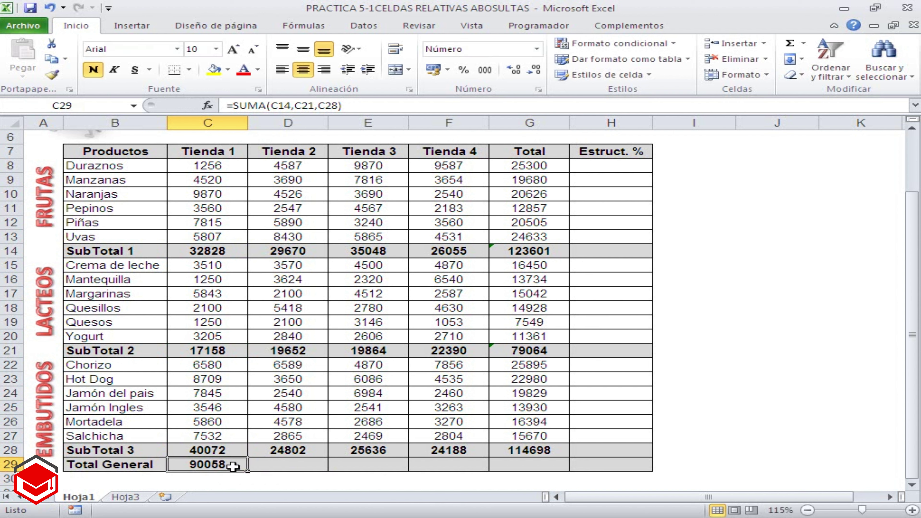
drag(251, 474, 549, 473)
scroll(557, 469, up, 2)
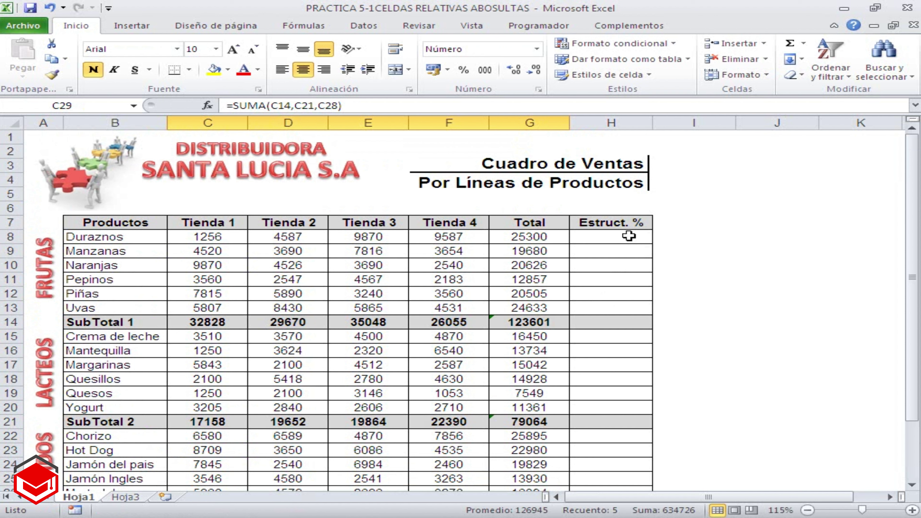
click(628, 235)
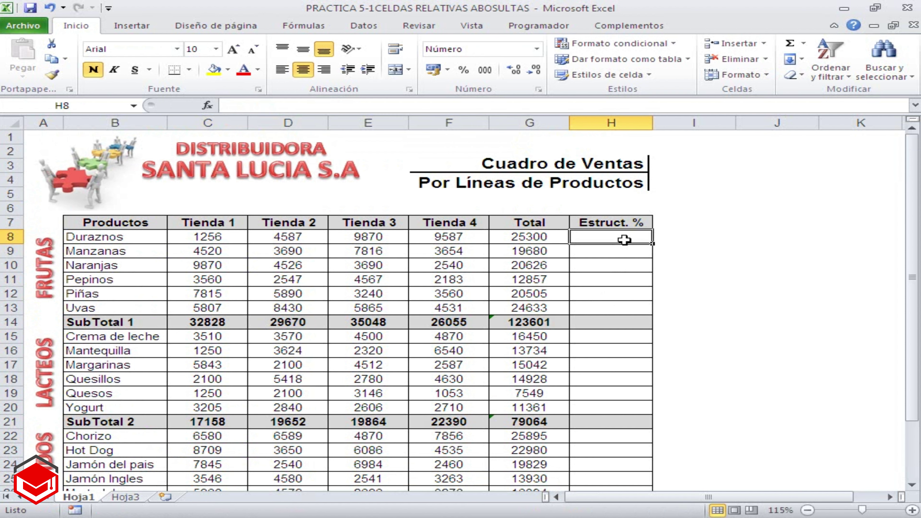
click(517, 239)
click(519, 292)
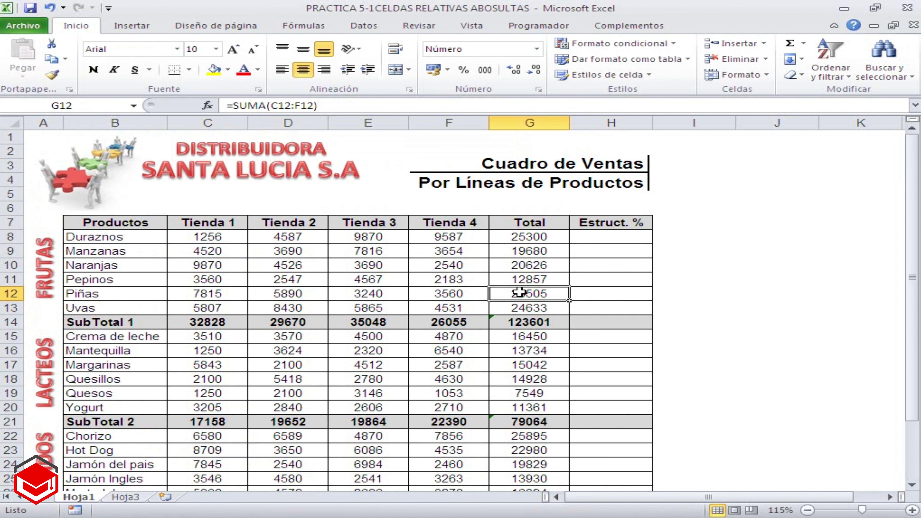
mouse_move(524, 239)
mouse_down()
mouse_move(522, 463)
mouse_move(580, 479)
mouse_up()
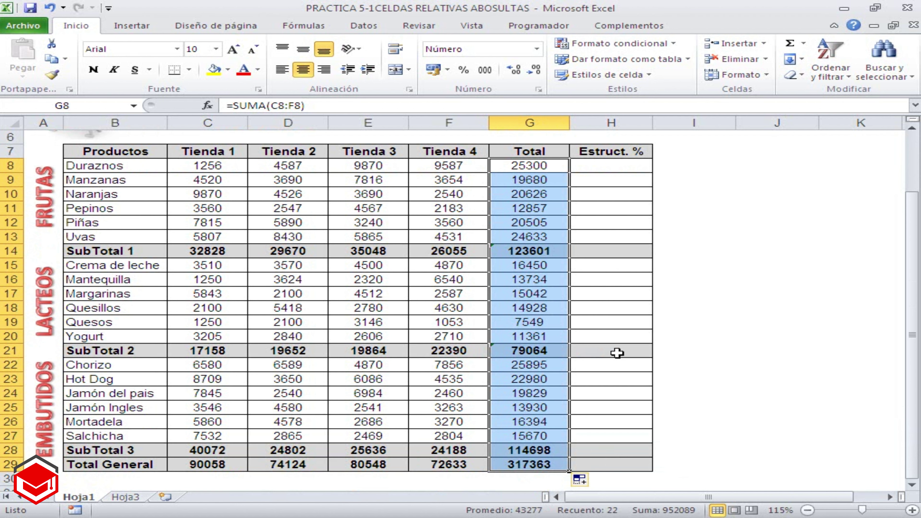
scroll(615, 354, up, 2)
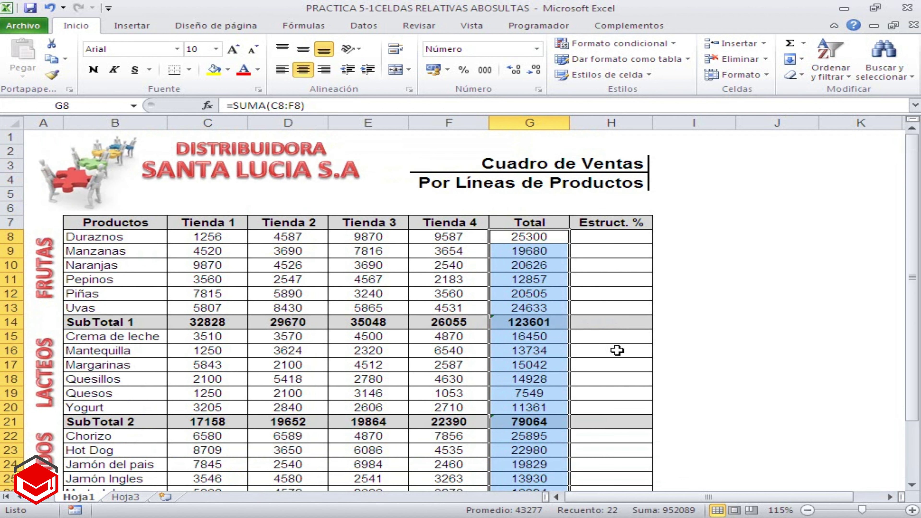
click(602, 240)
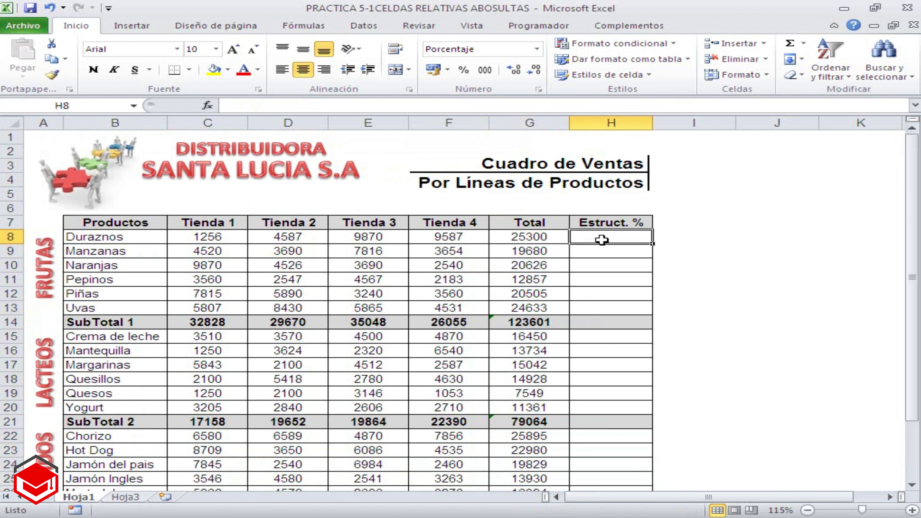
Step: Enter =G8/$G$29 in H8 so Duraznos's share shows 7.97%
text(=)
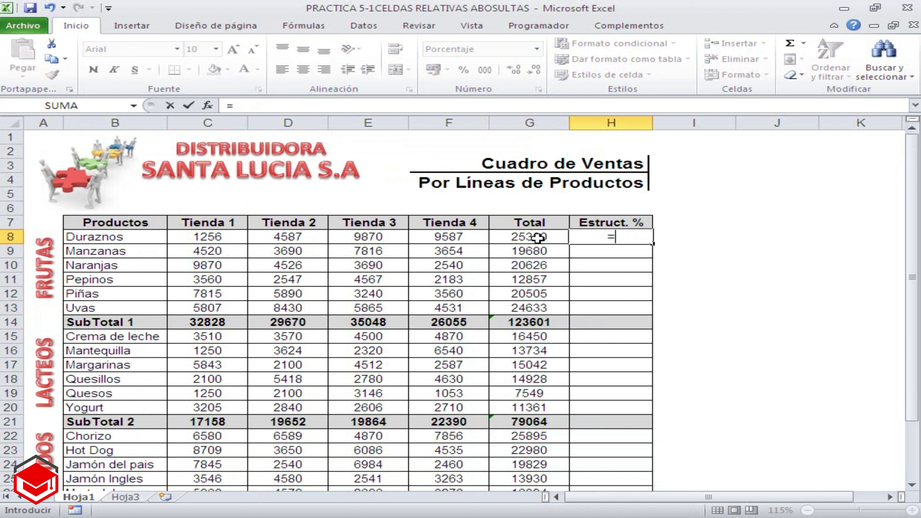
click(537, 237)
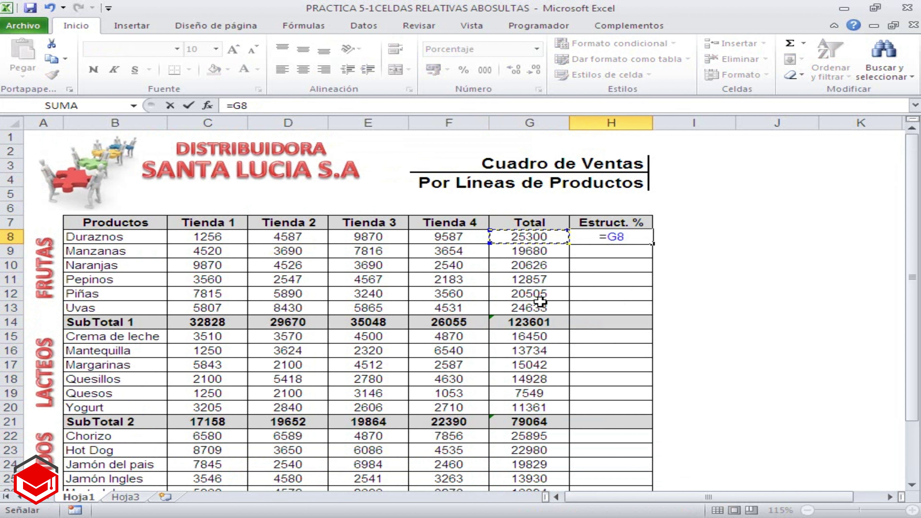
text(/)
scroll(551, 305, down, 4)
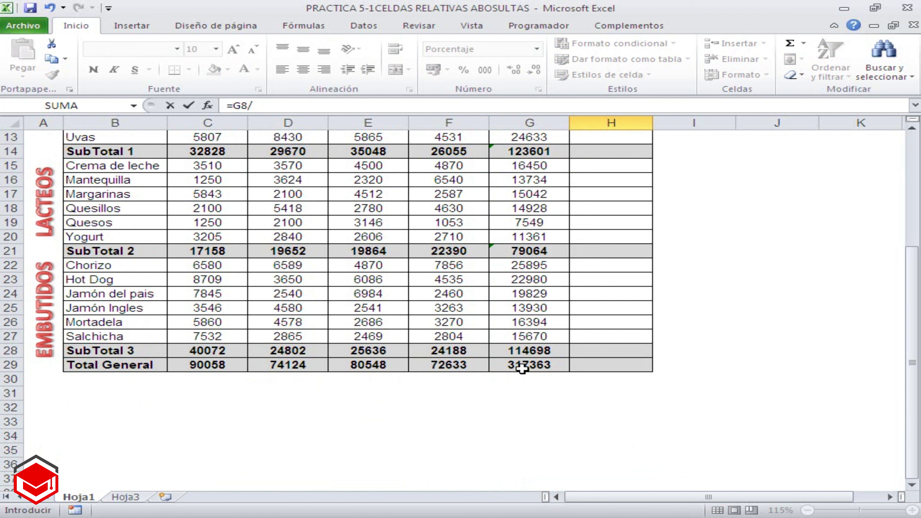
click(521, 366)
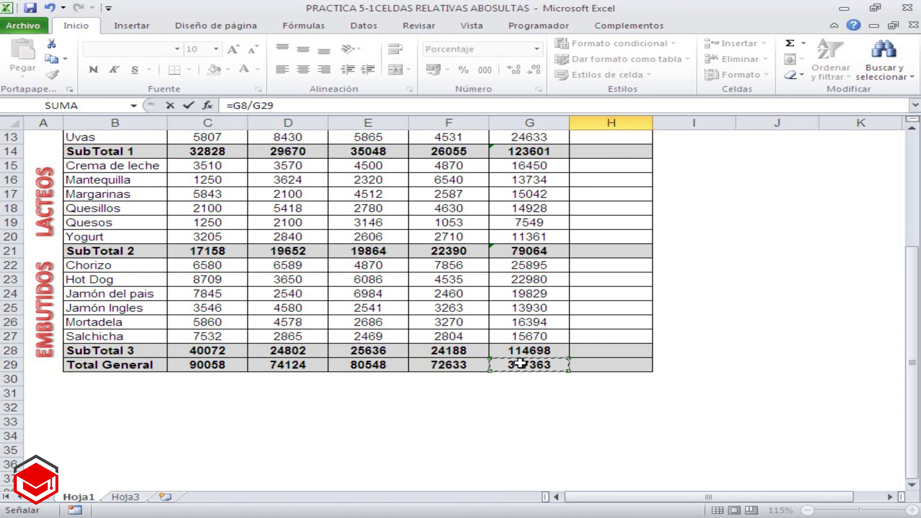
scroll(600, 357, up, 4)
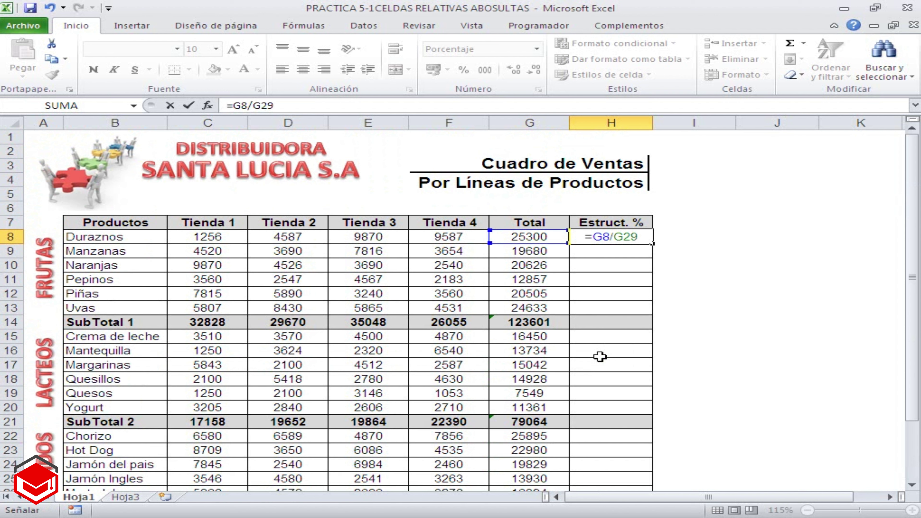
key(F4)
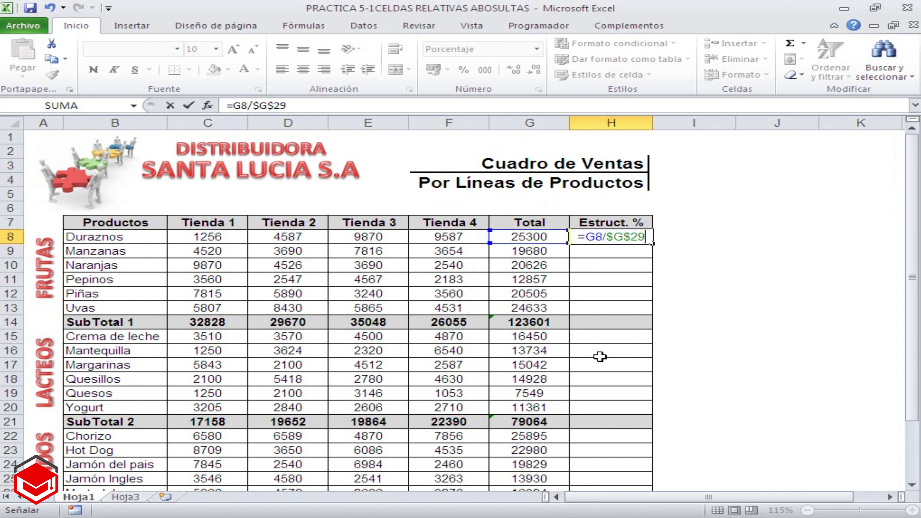
key(Return)
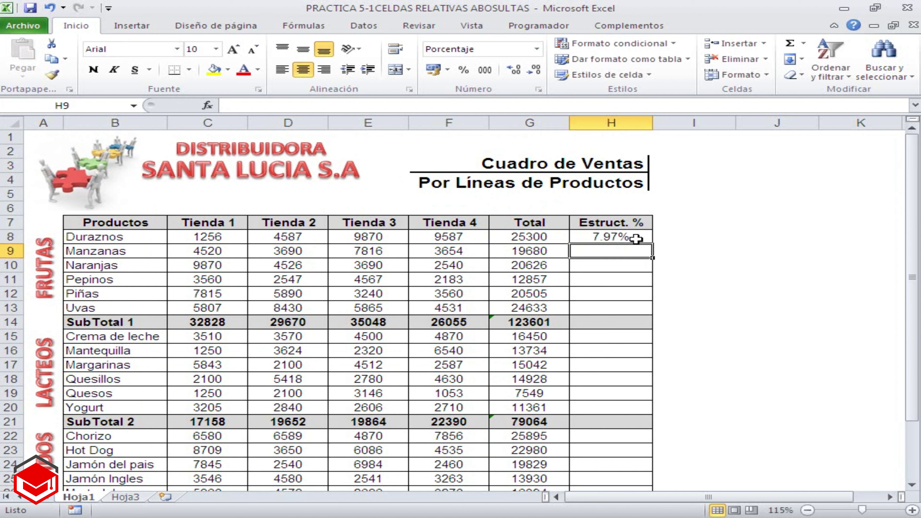
Step: Copy the =G8/$G$29 share formula from H8 down to H29
click(636, 238)
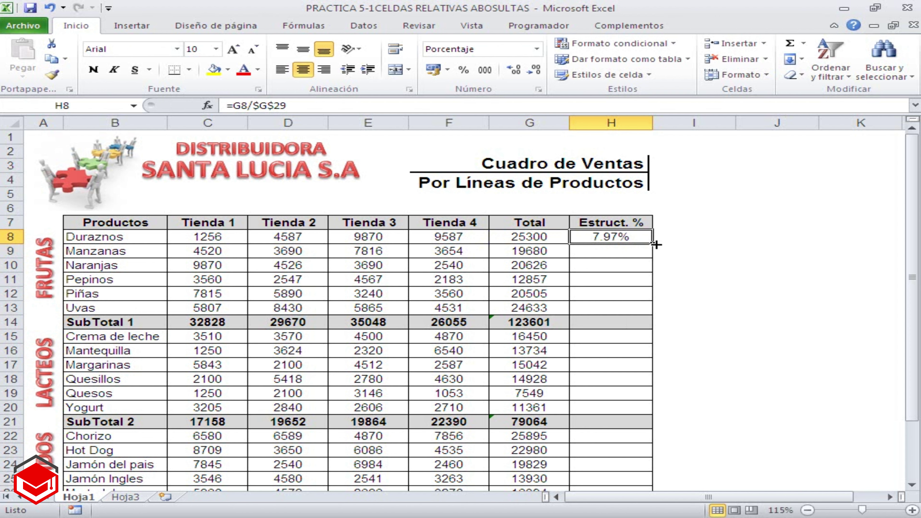
mouse_move(657, 245)
mouse_down()
mouse_move(660, 487)
mouse_move(660, 472)
mouse_up()
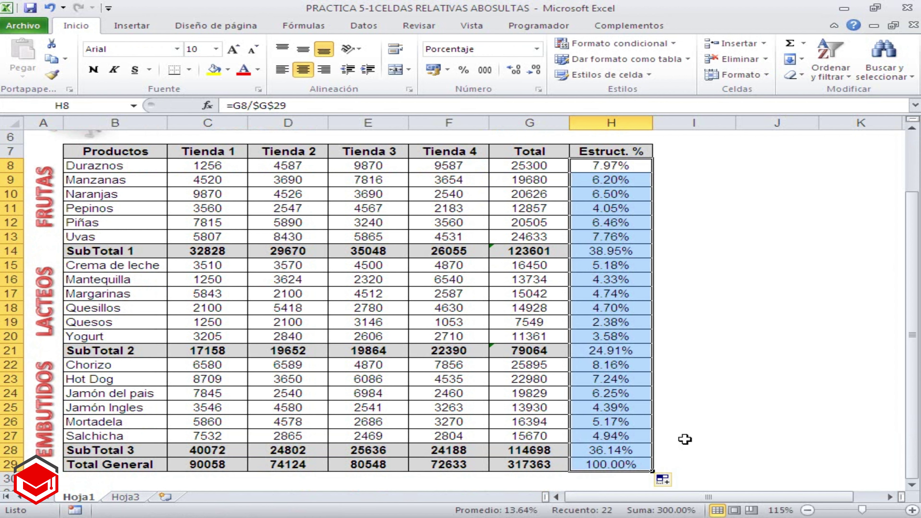
scroll(684, 436, up, 2)
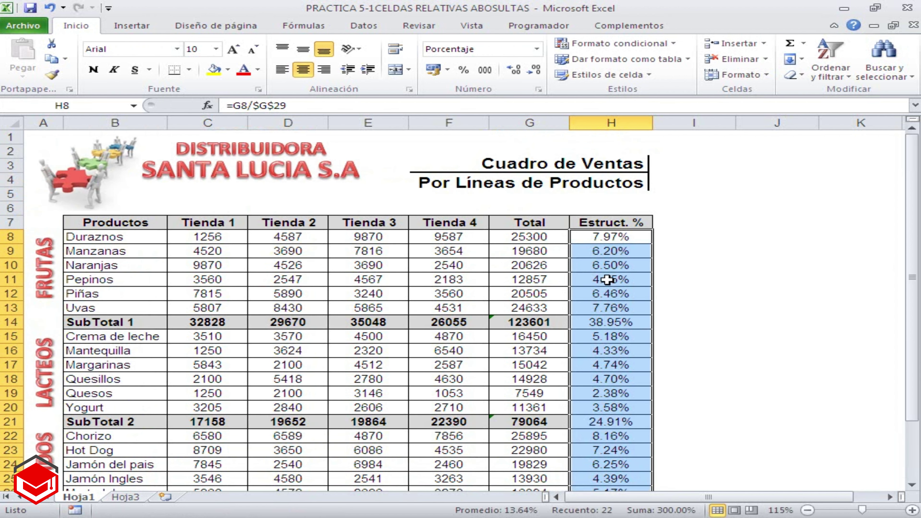
click(541, 239)
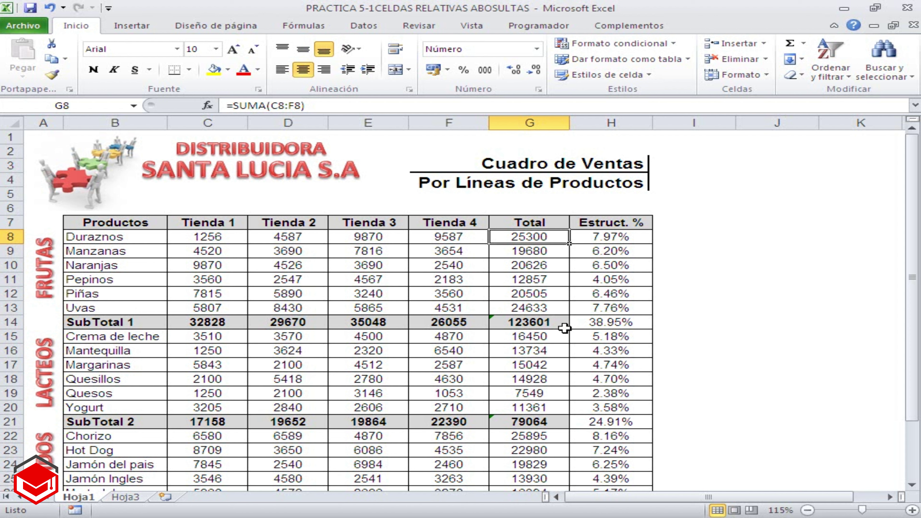
Step: Fill G14:H14, G21:H21 and G28:H29 with yellow
drag(519, 322, 585, 323)
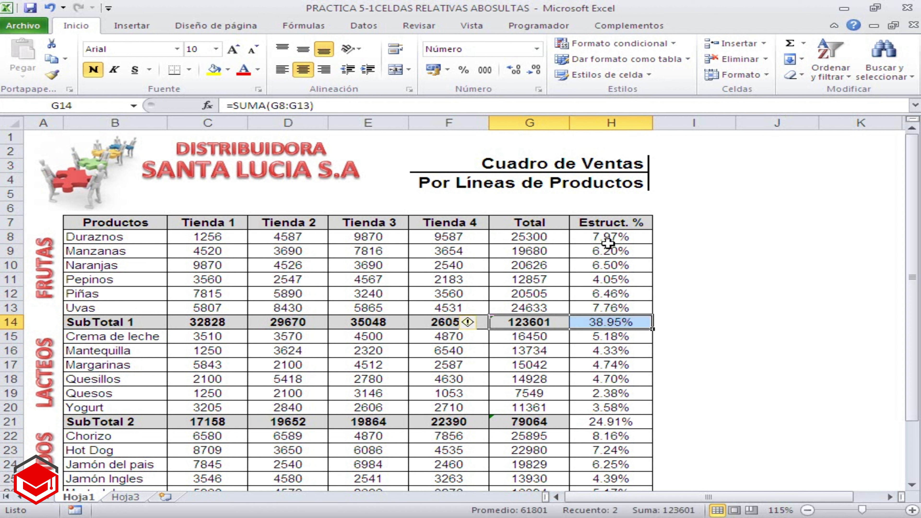
click(214, 69)
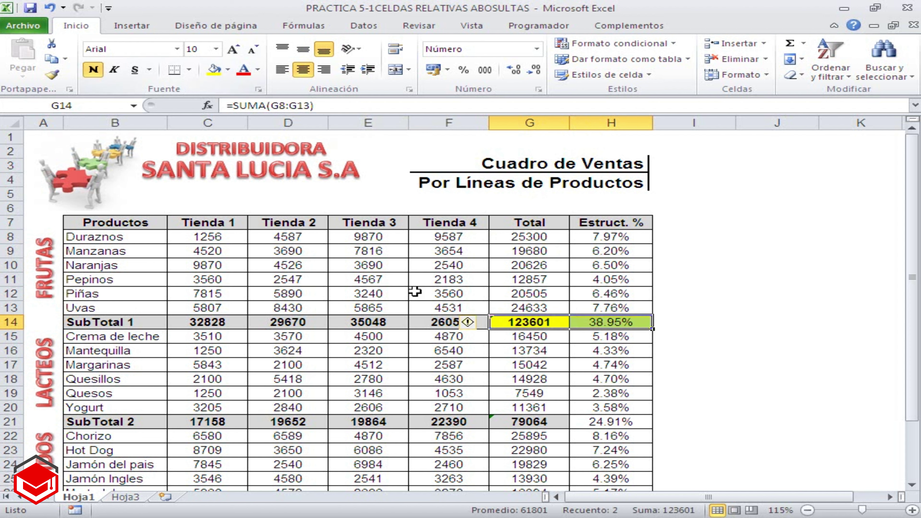
drag(523, 422, 591, 423)
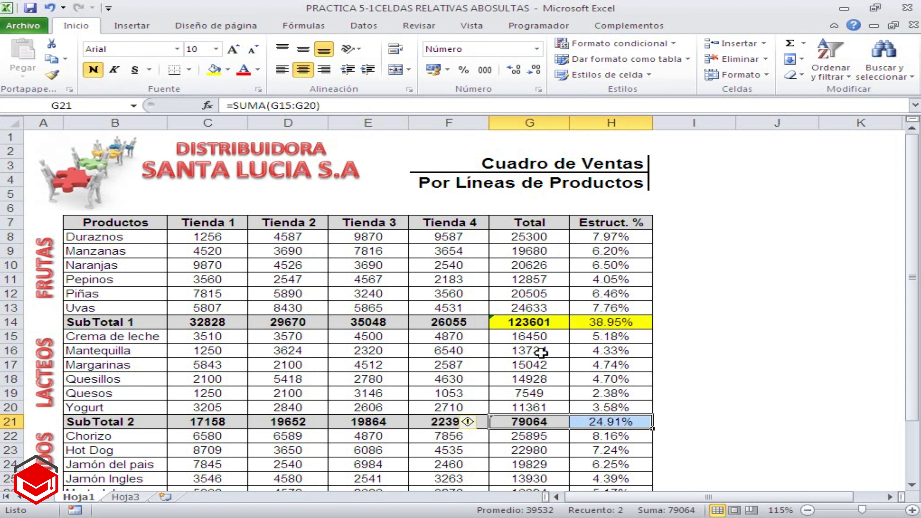
click(214, 69)
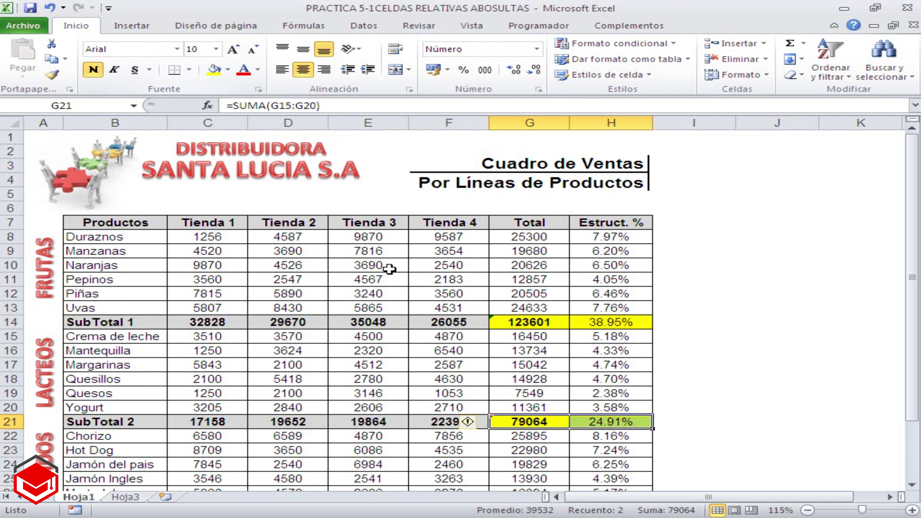
scroll(388, 271, down, 1)
scroll(388, 270, down, 2)
drag(522, 393, 613, 407)
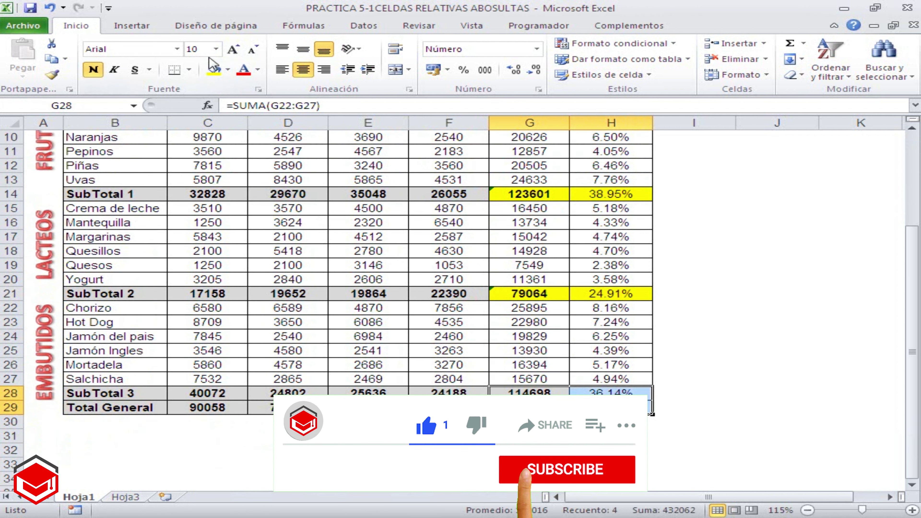
click(214, 69)
scroll(566, 258, up, 2)
scroll(566, 258, up, 1)
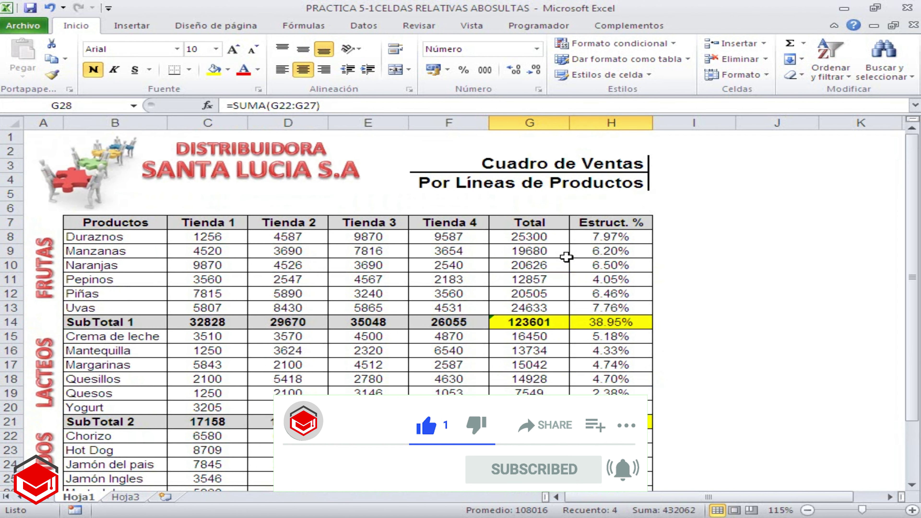
click(711, 265)
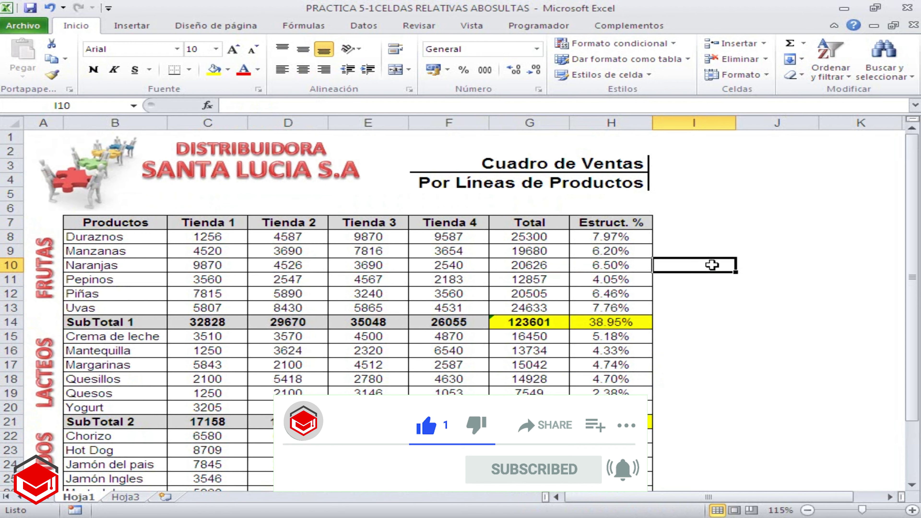